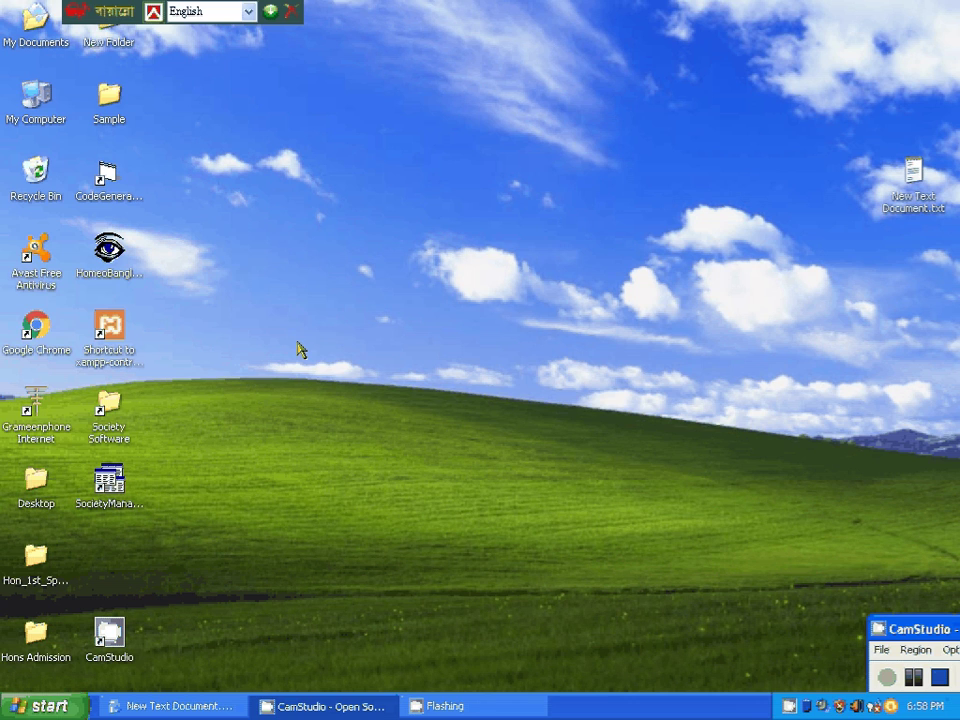
Step: Explore My Computer and open the D:\Society Software folder in the folder tree
right_click(49, 103)
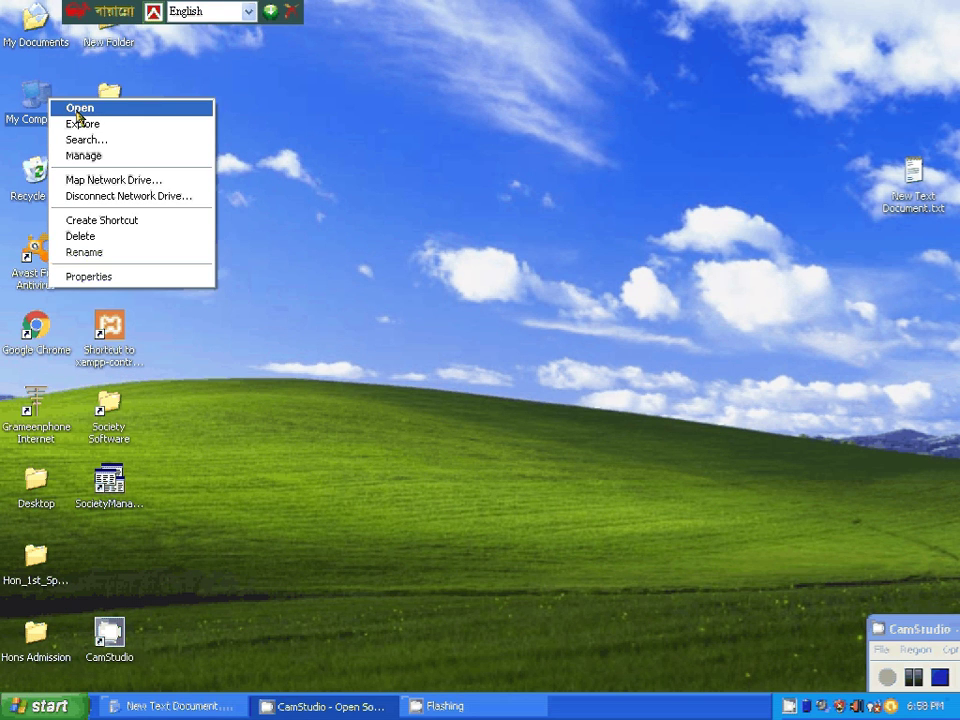
left_click(75, 124)
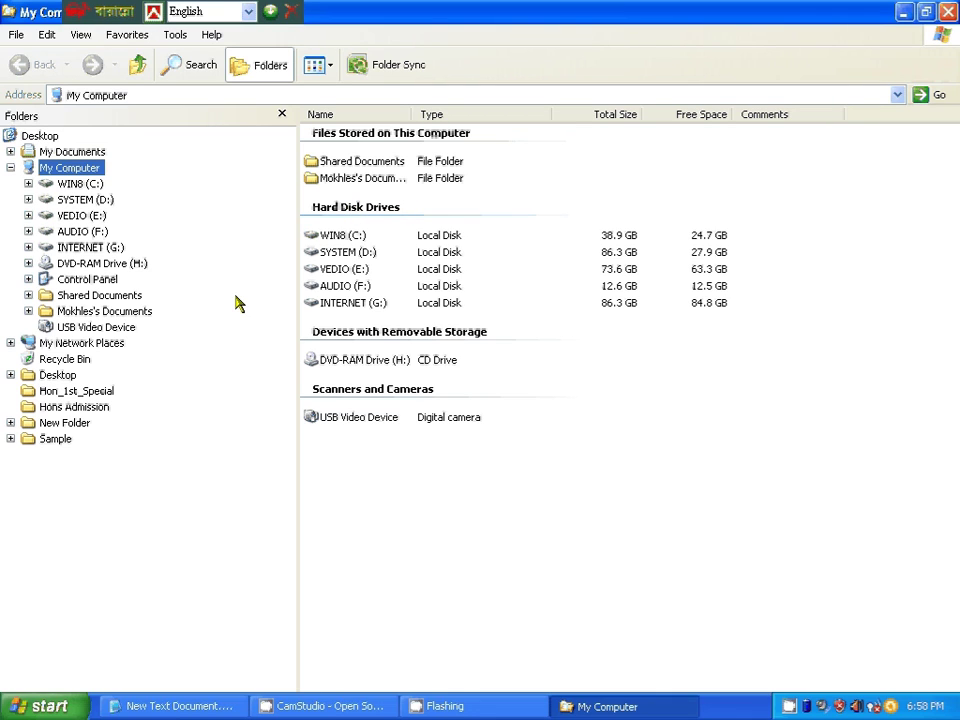
left_click(28, 200)
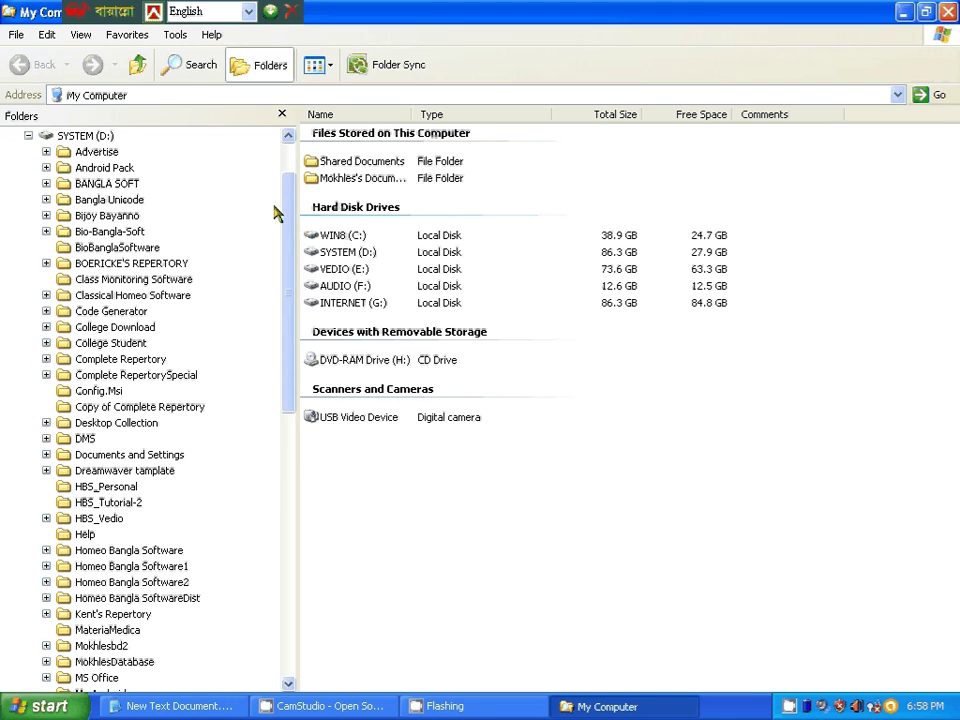
left_click_drag(292, 203, 279, 347)
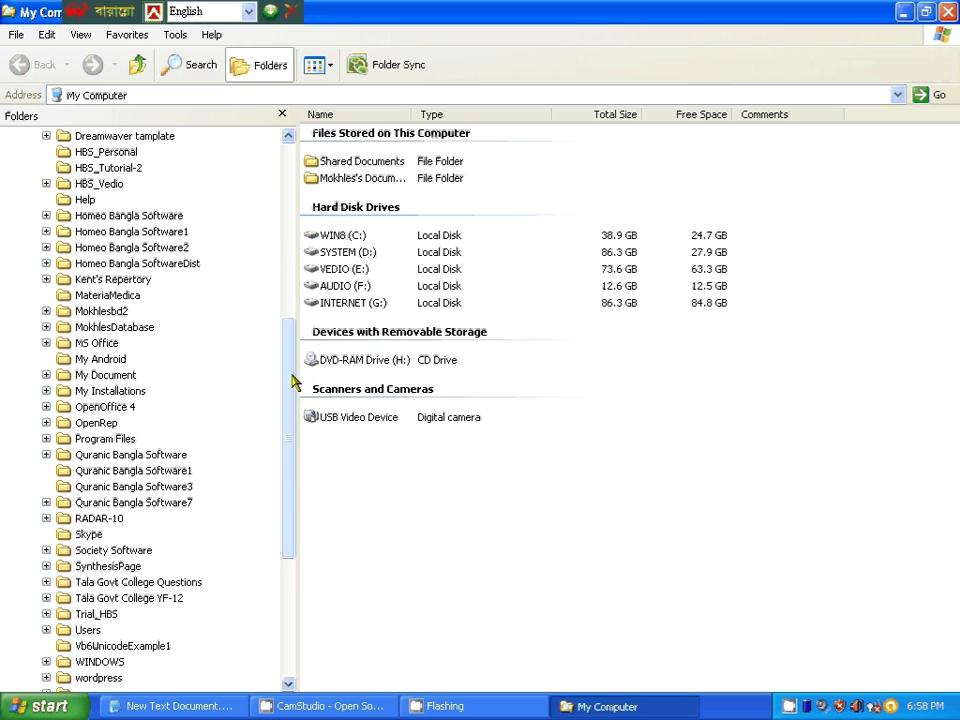
left_click(116, 553)
left_click(122, 552)
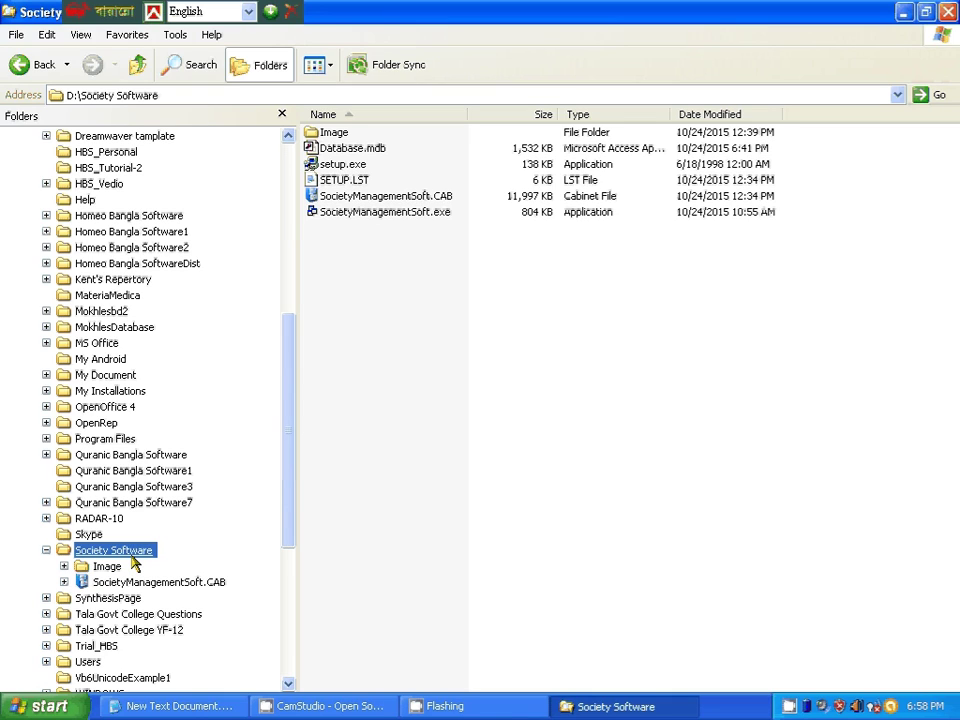
key("Return")
left_click(407, 302)
left_click(336, 134)
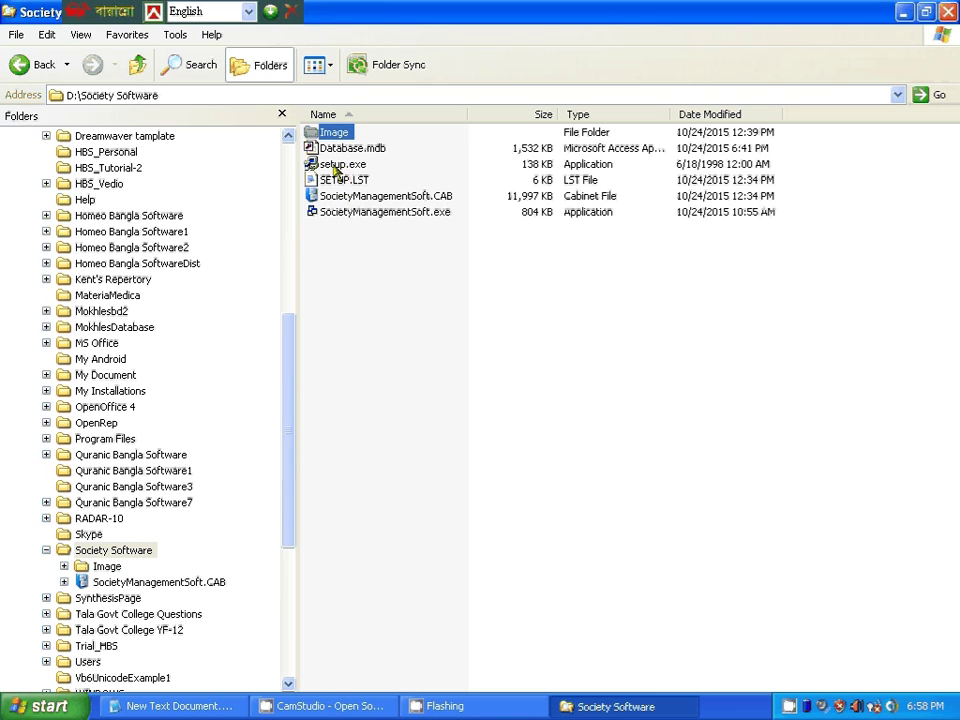
left_click(341, 170)
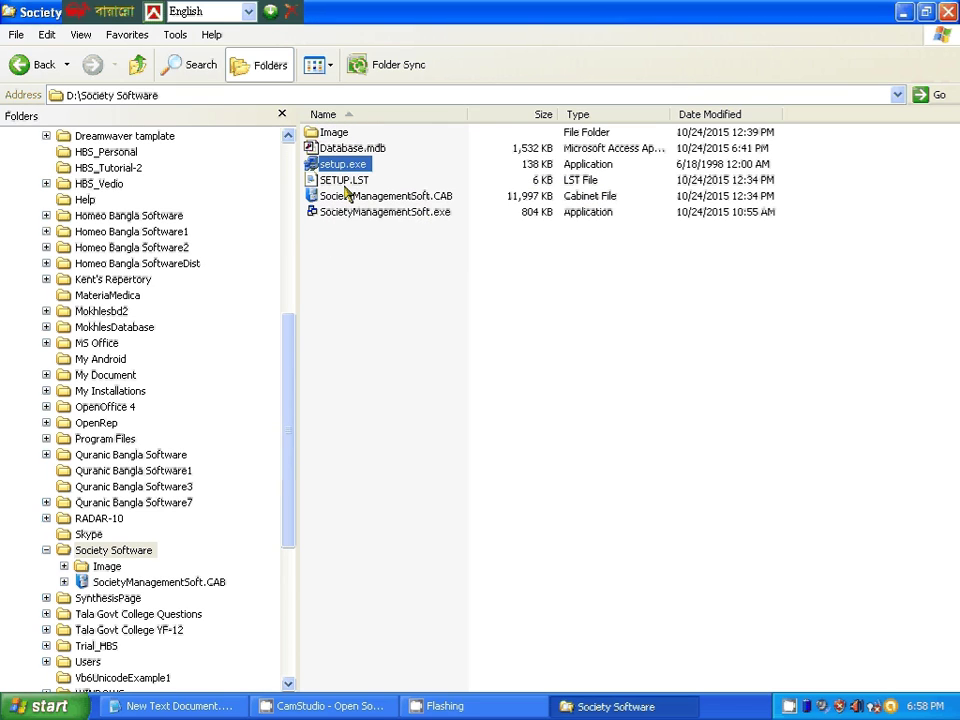
left_click(350, 188)
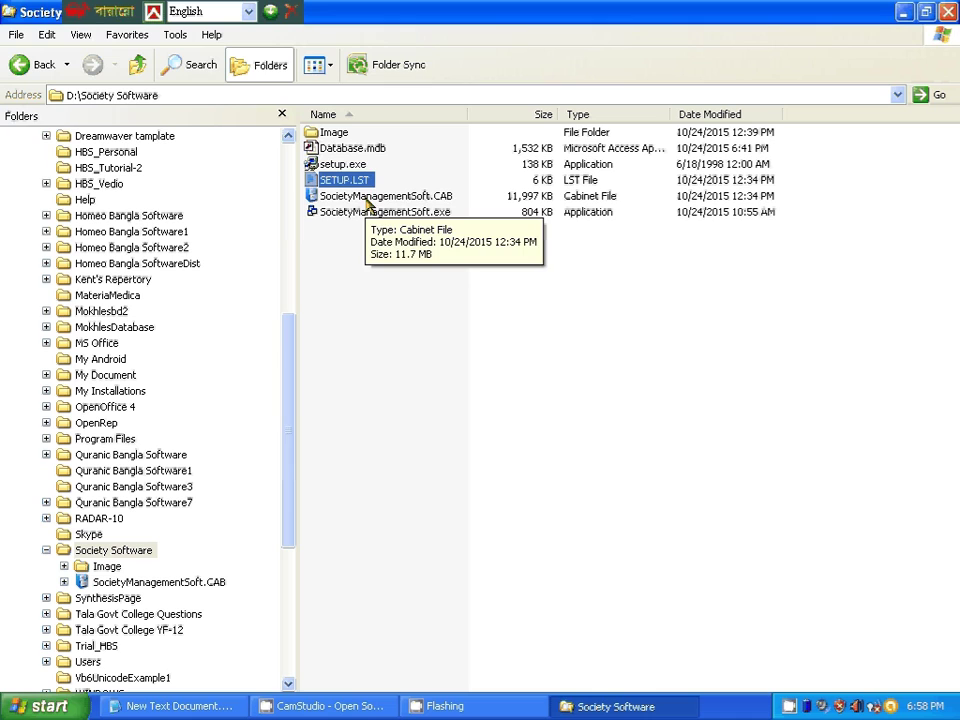
left_click(368, 198)
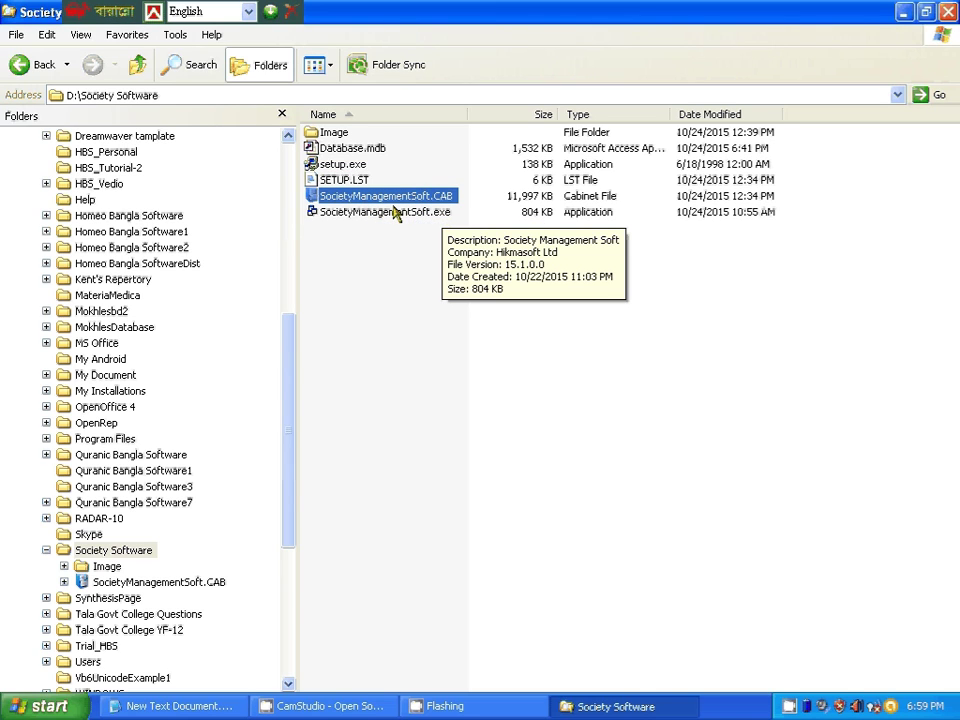
left_click(397, 266)
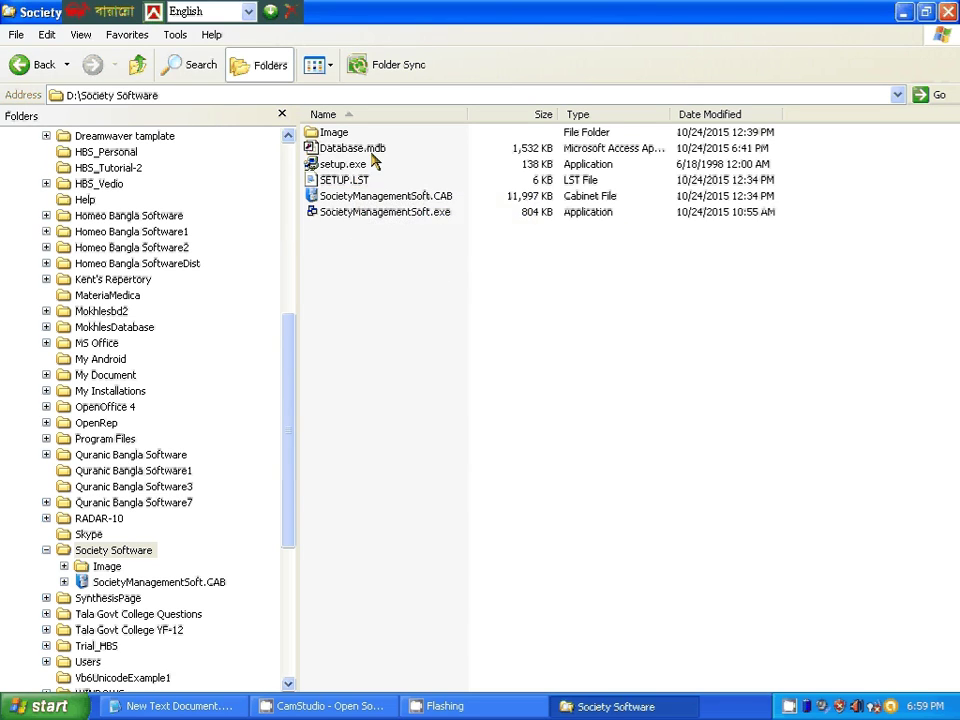
left_click(376, 149)
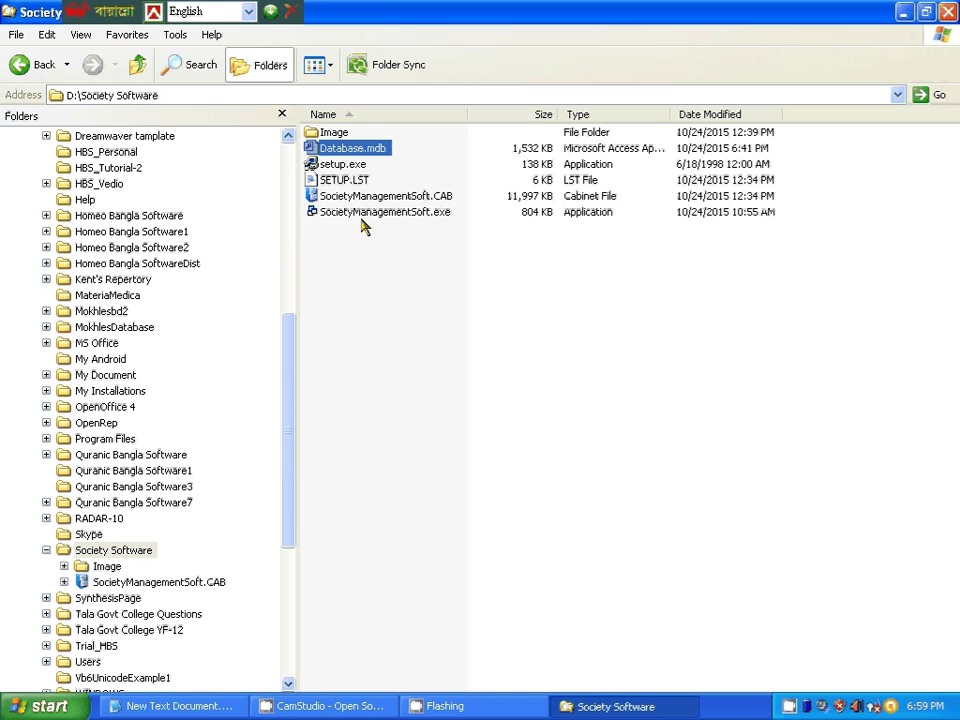
left_click(366, 214)
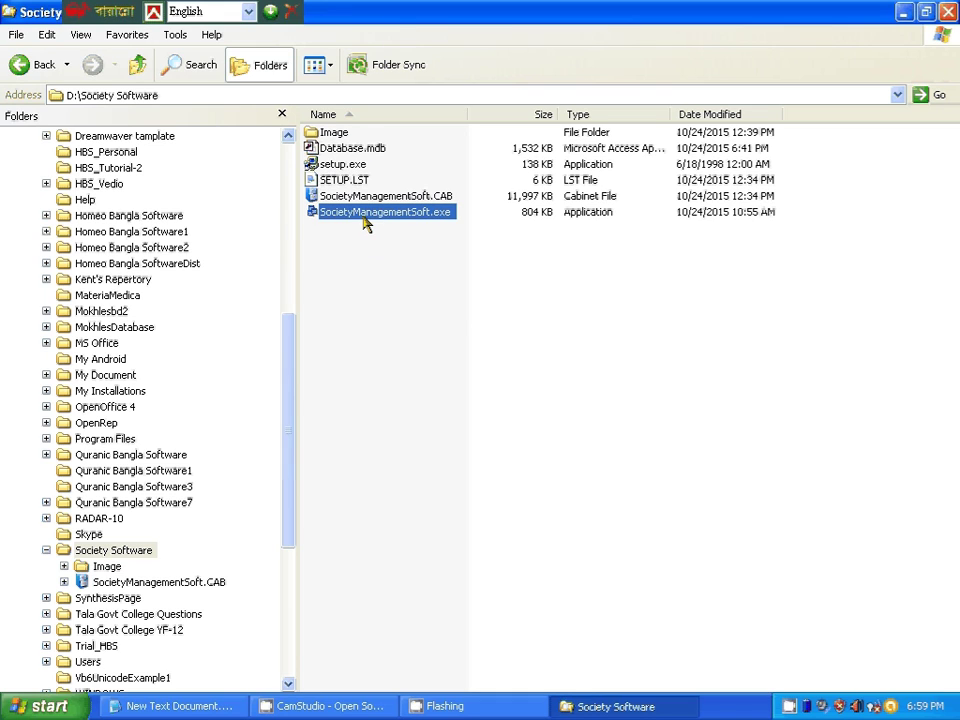
left_click(486, 310)
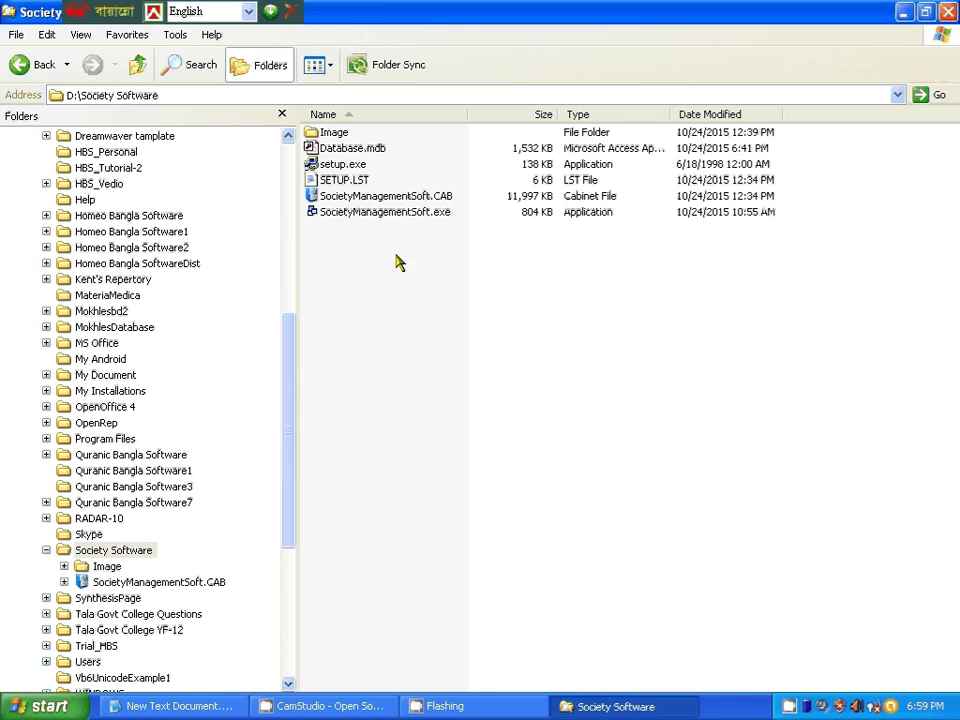
left_click(338, 166)
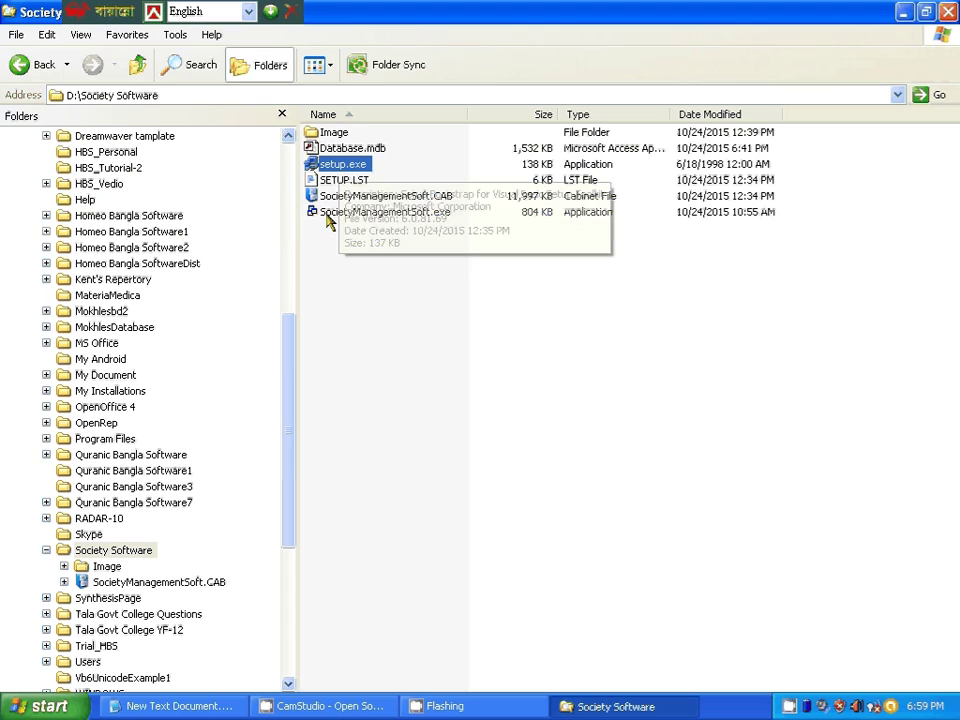
Step: Launch setup.exe and accept the Society Management Software Setup welcome message
double_click(338, 166)
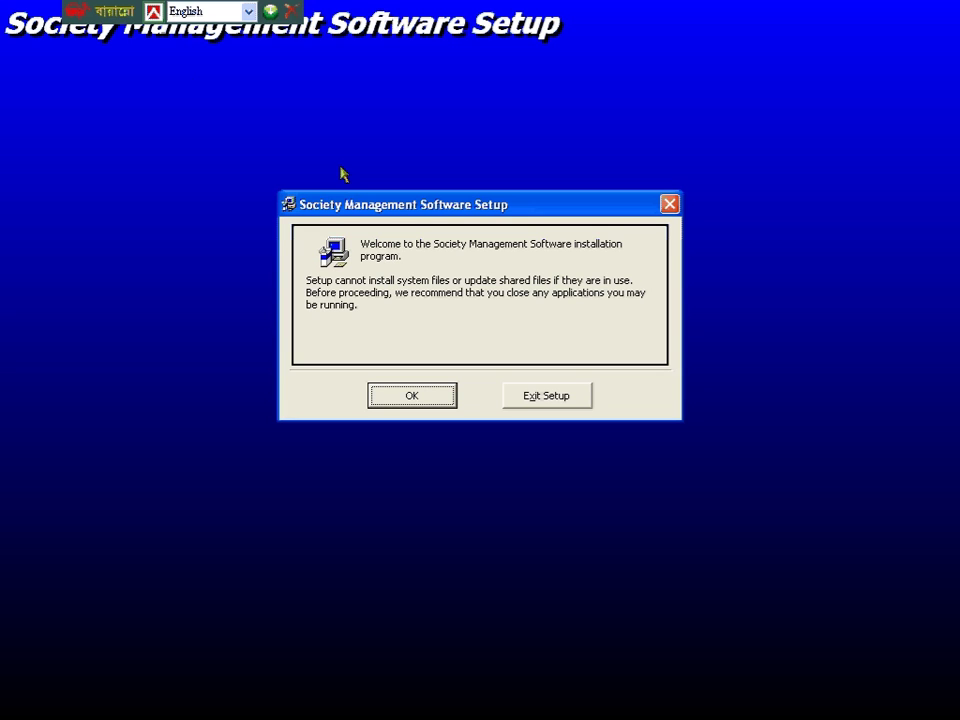
left_click_drag(125, 11, 670, 12)
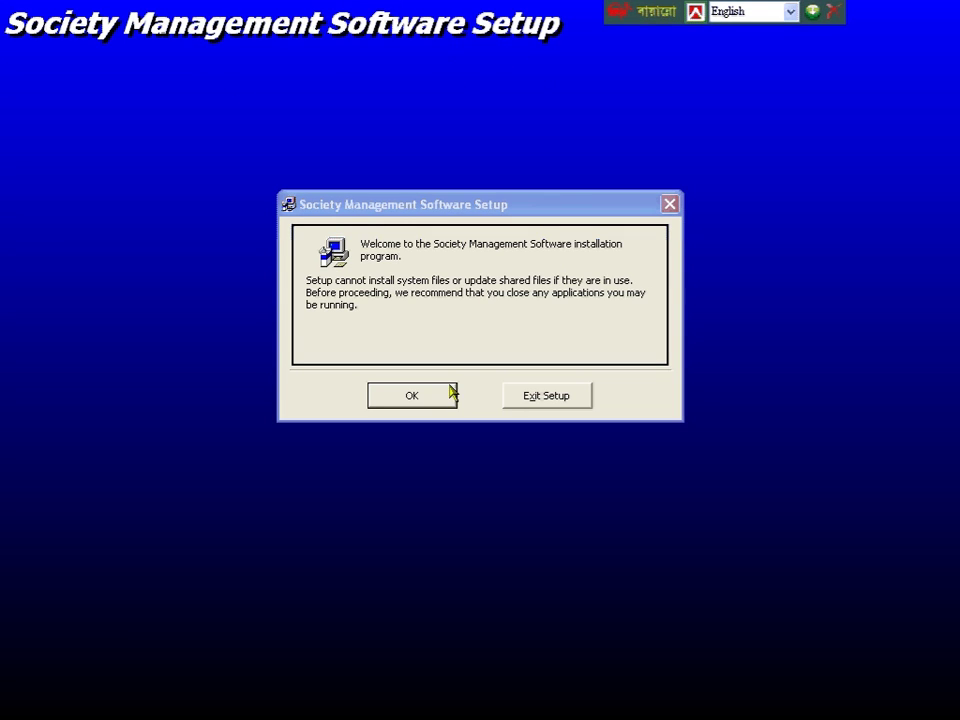
left_click(411, 398)
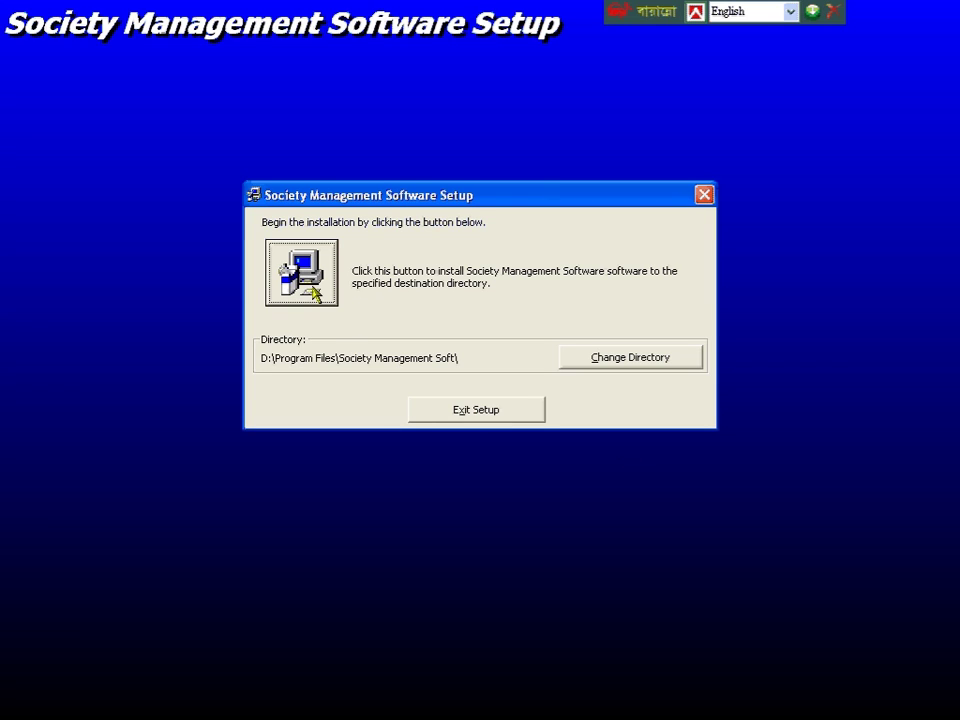
Step: Exit Setup, confirm with Yes, and acknowledge the setup-interrupted message
left_click(480, 412)
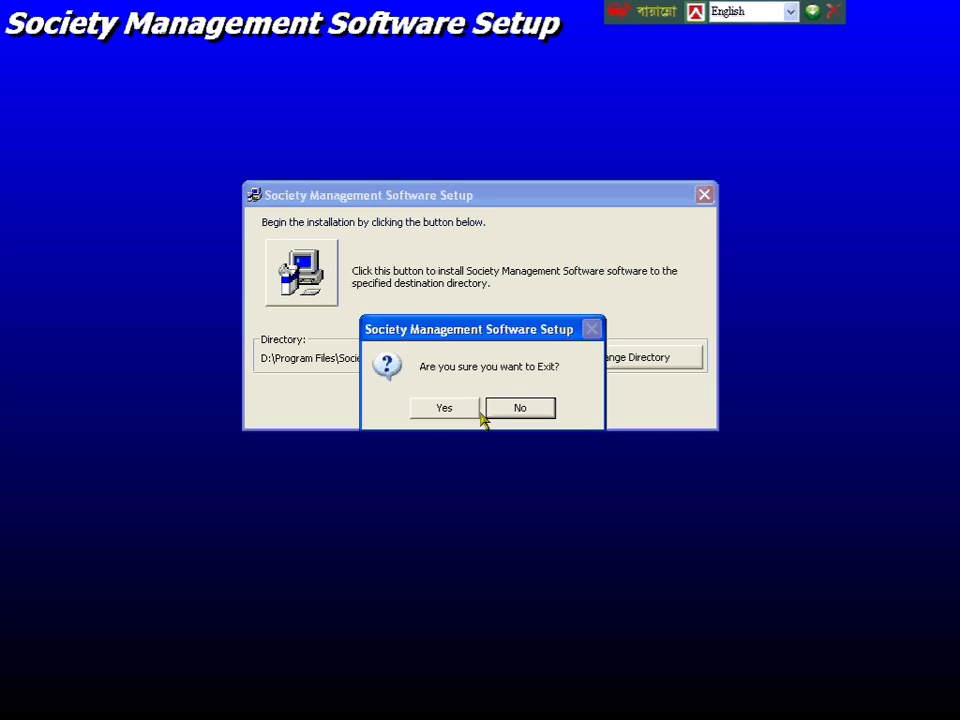
left_click(453, 413)
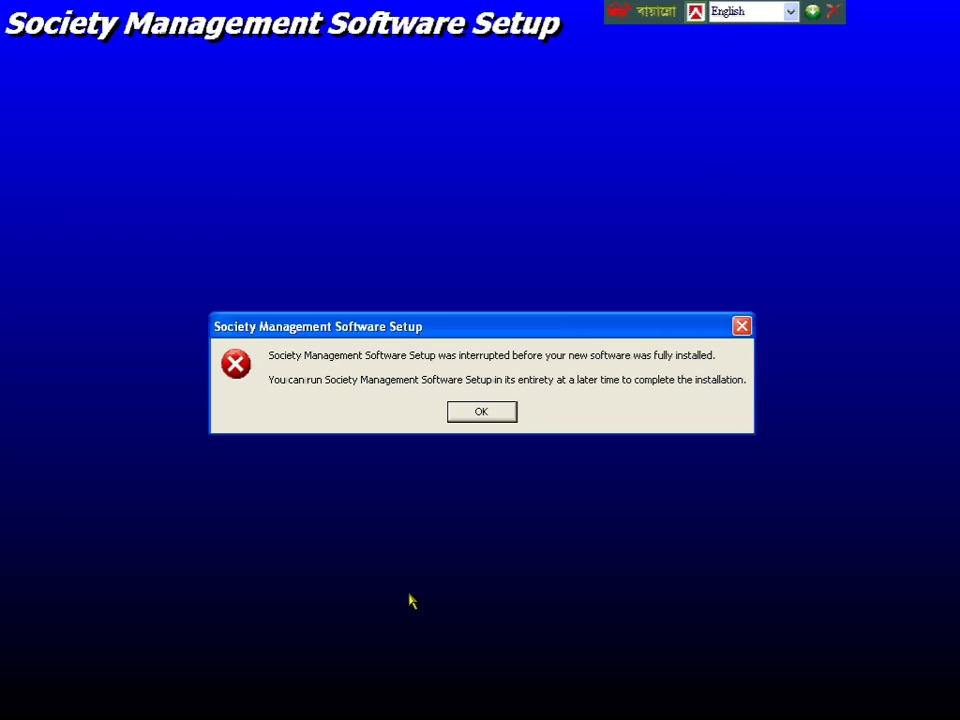
left_click(490, 423)
left_click(491, 415)
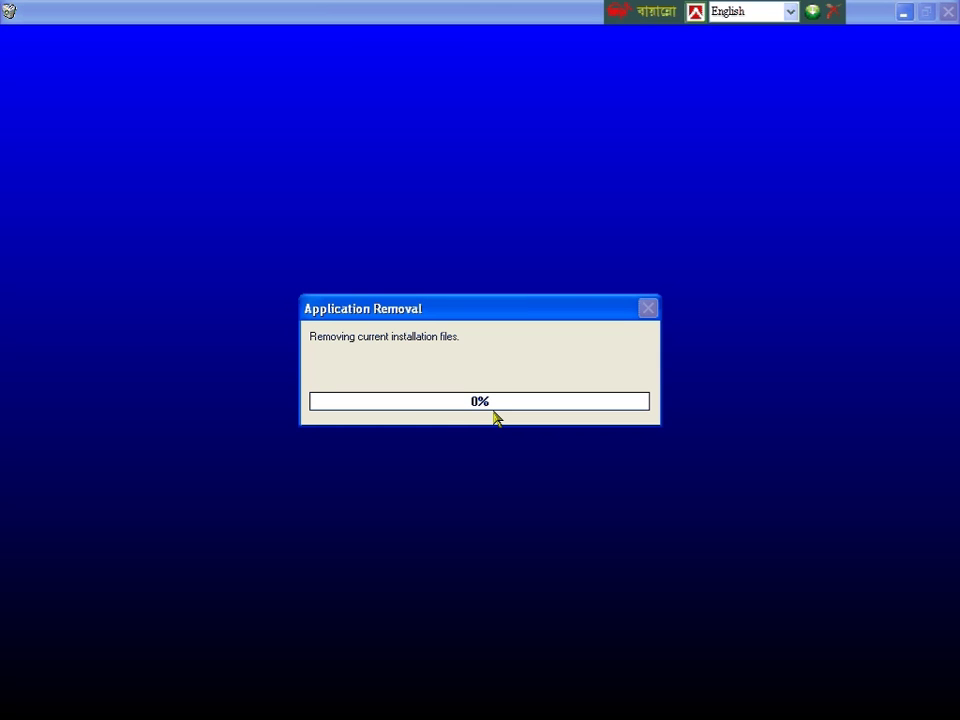
Step: Dismiss the stray volume mixer and acknowledge the 'Program installation removed' notice
key("super")
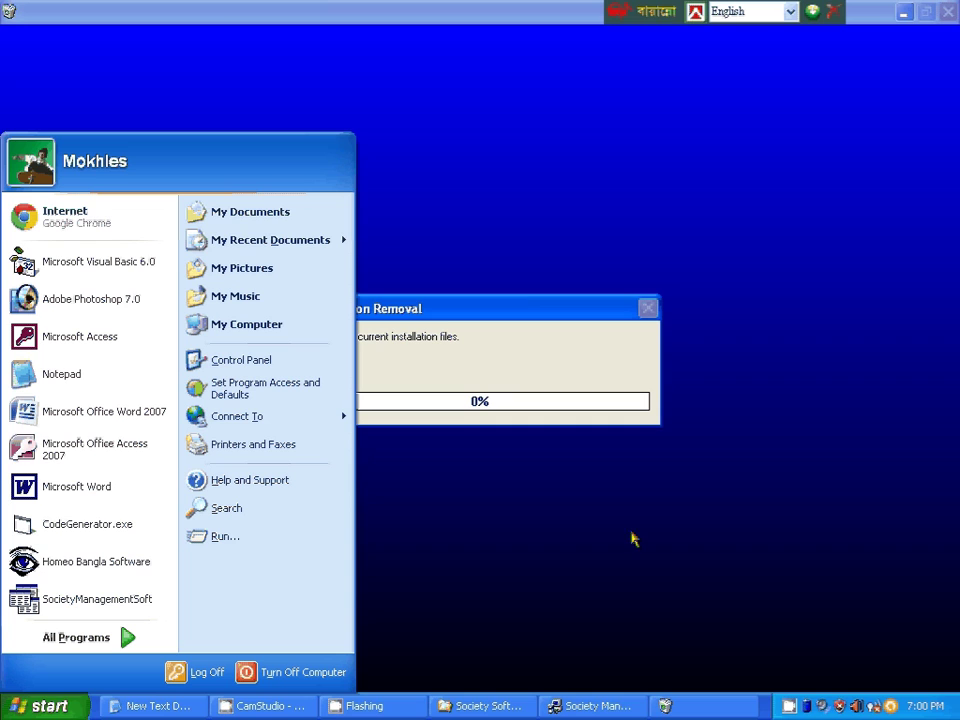
double_click(855, 706)
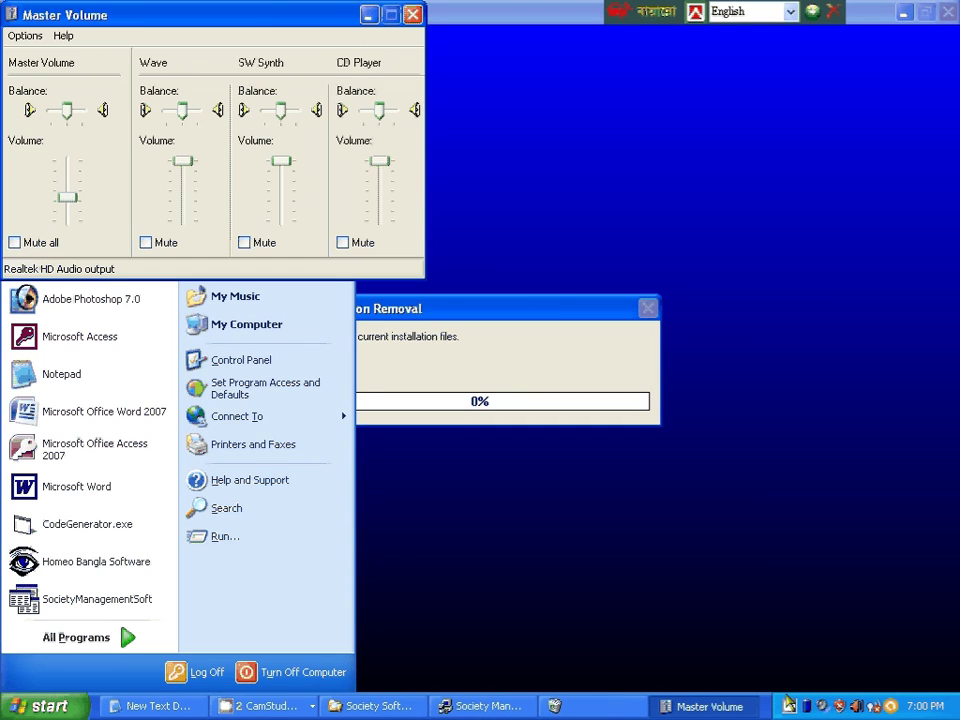
left_click(412, 14)
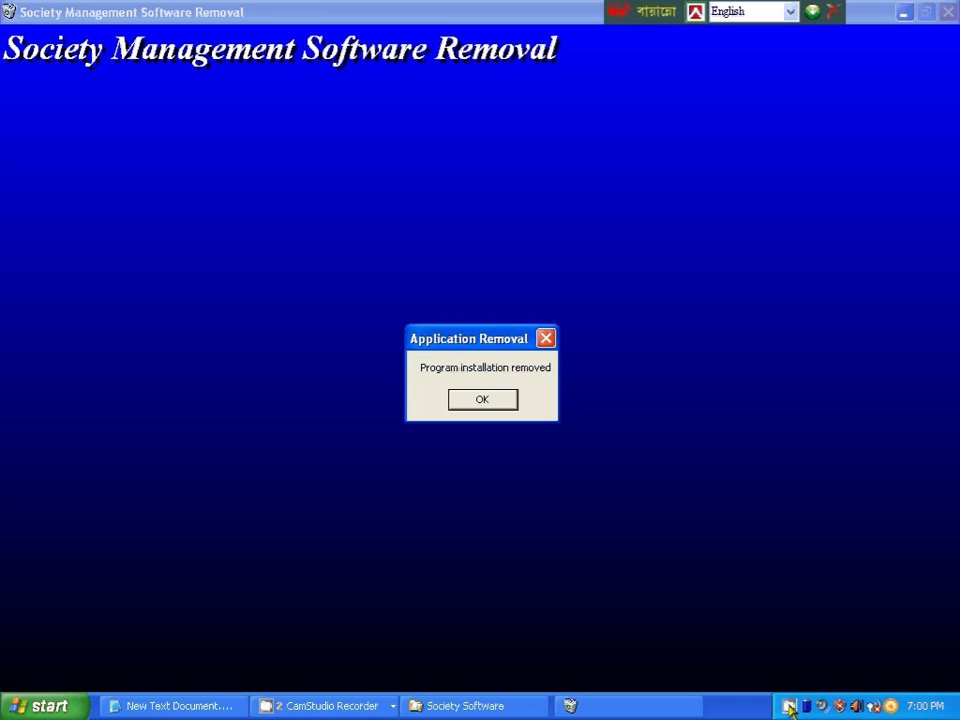
left_click(487, 401)
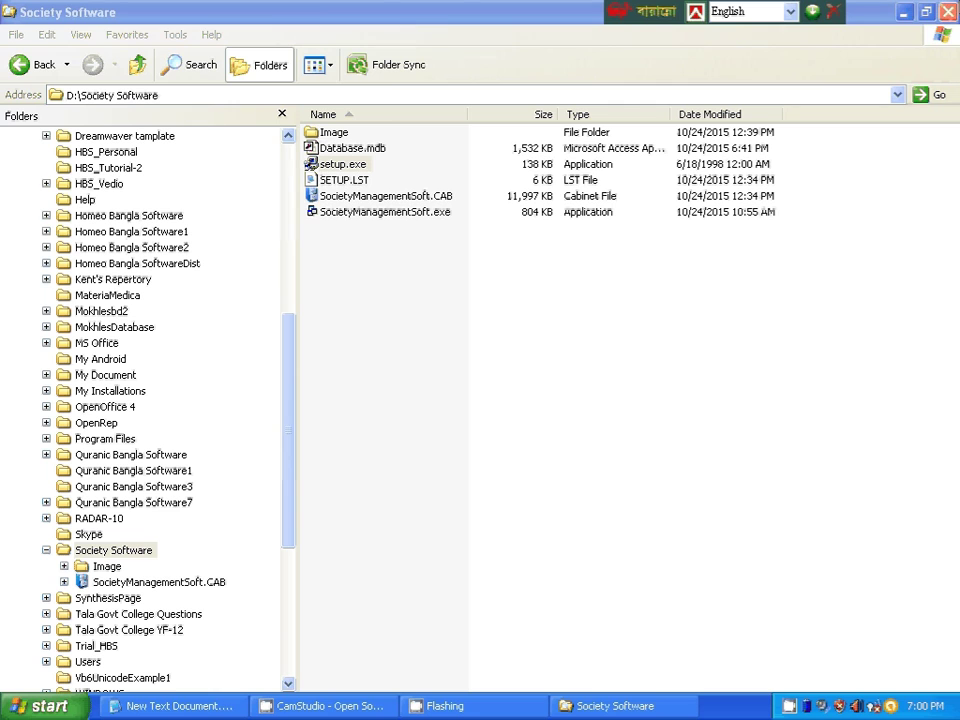
Step: Close the Society Software folder and launch SocietyManagementSoft from the Start menu
left_click(948, 12)
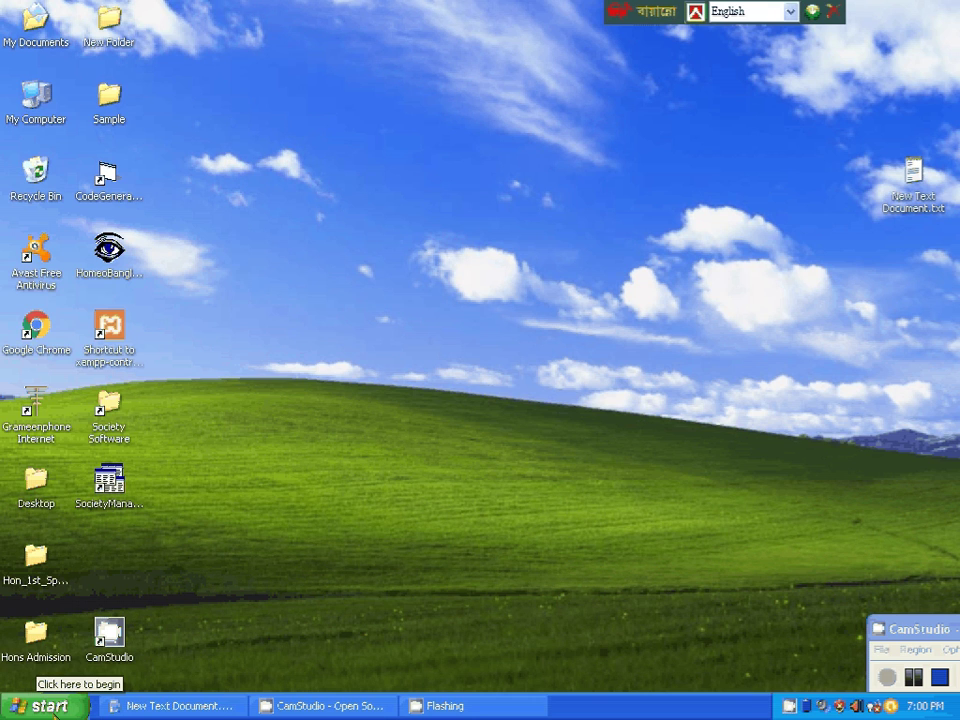
left_click(50, 706)
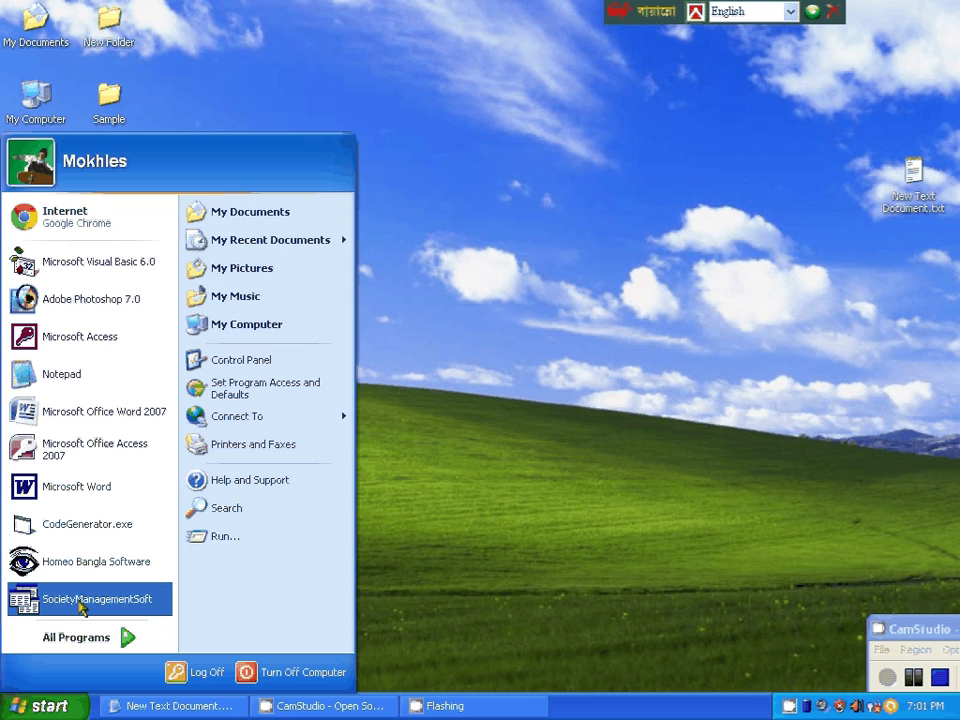
left_click(83, 609)
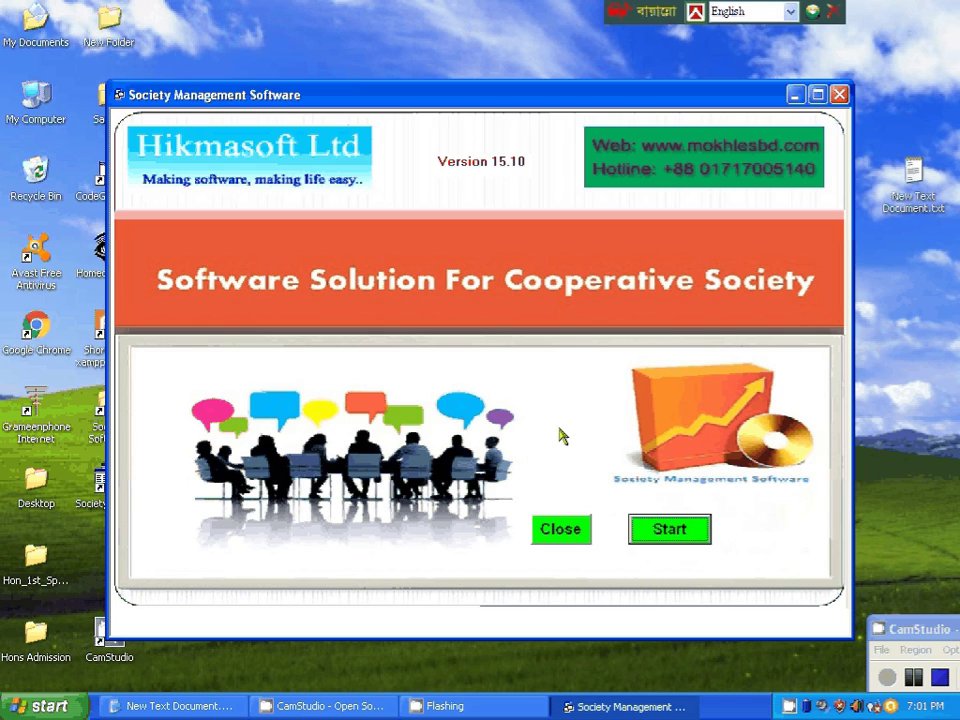
Step: Click Start on the Version 15.10 splash screen and dismiss the wrong-serial warning
left_click(670, 530)
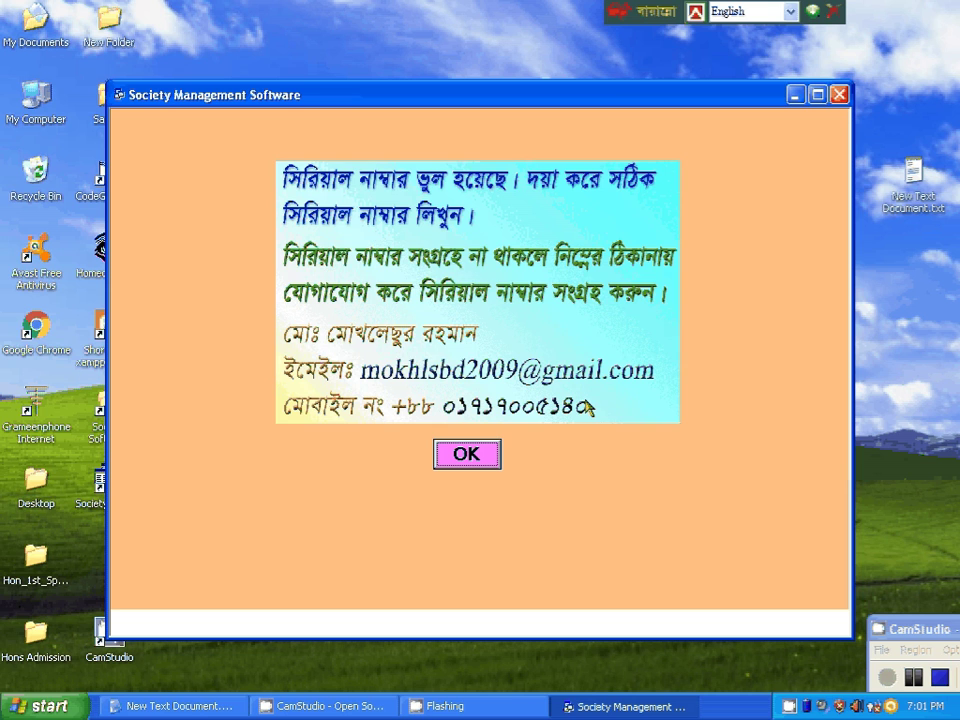
left_click(476, 463)
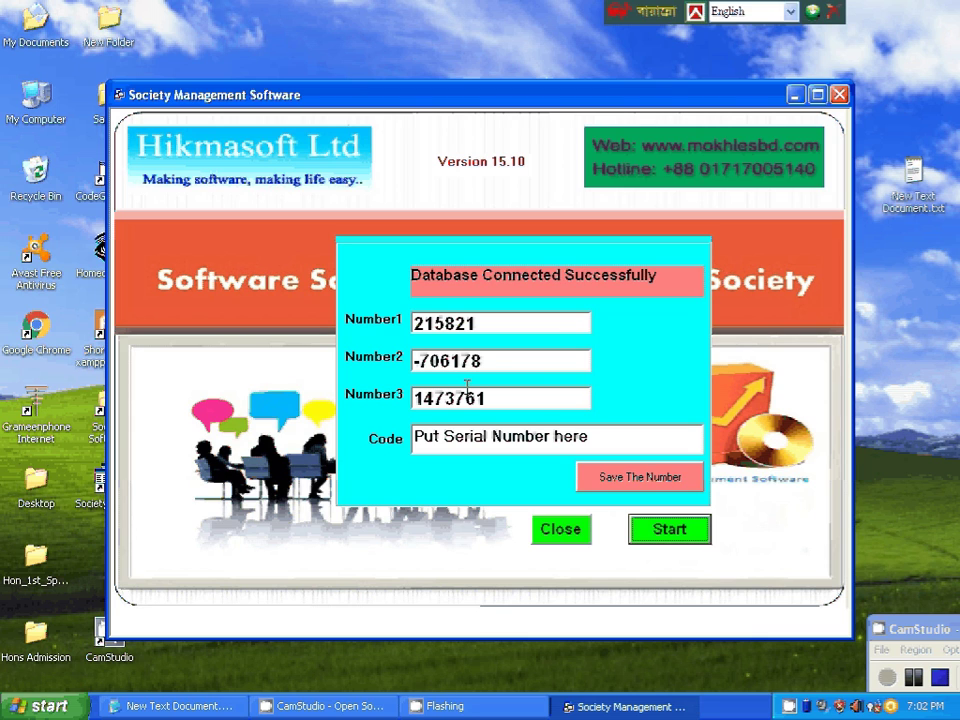
Step: Clear the Code field, copy the serial code from New Text Document.txt, and close Notepad
left_click(452, 440)
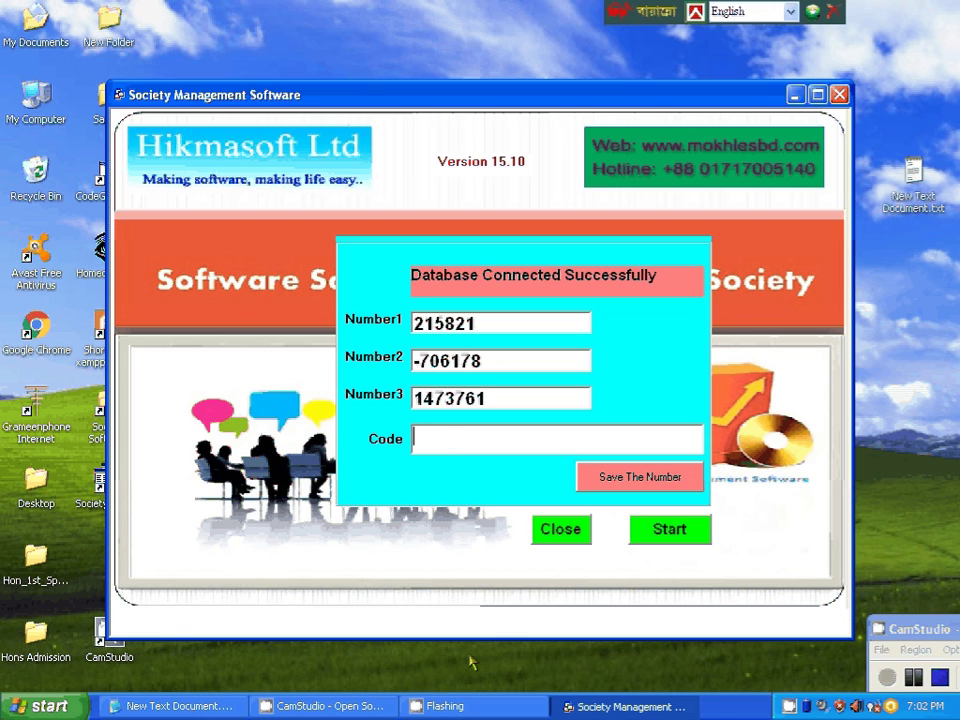
left_click(158, 712)
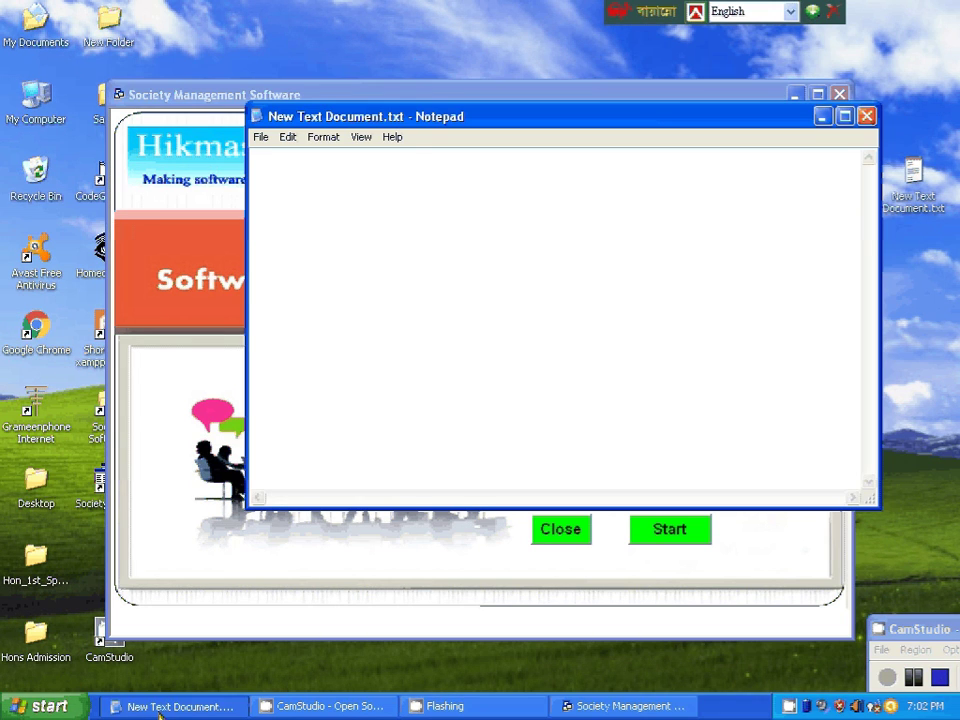
left_click_drag(457, 159, 236, 151)
key("ctrl+c")
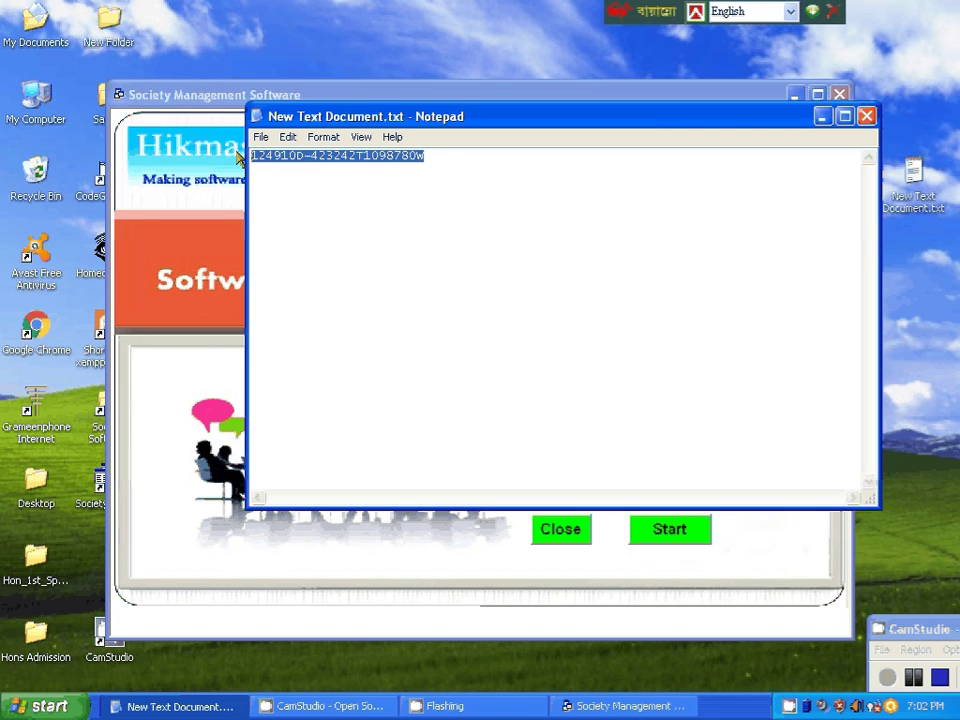
left_click(866, 116)
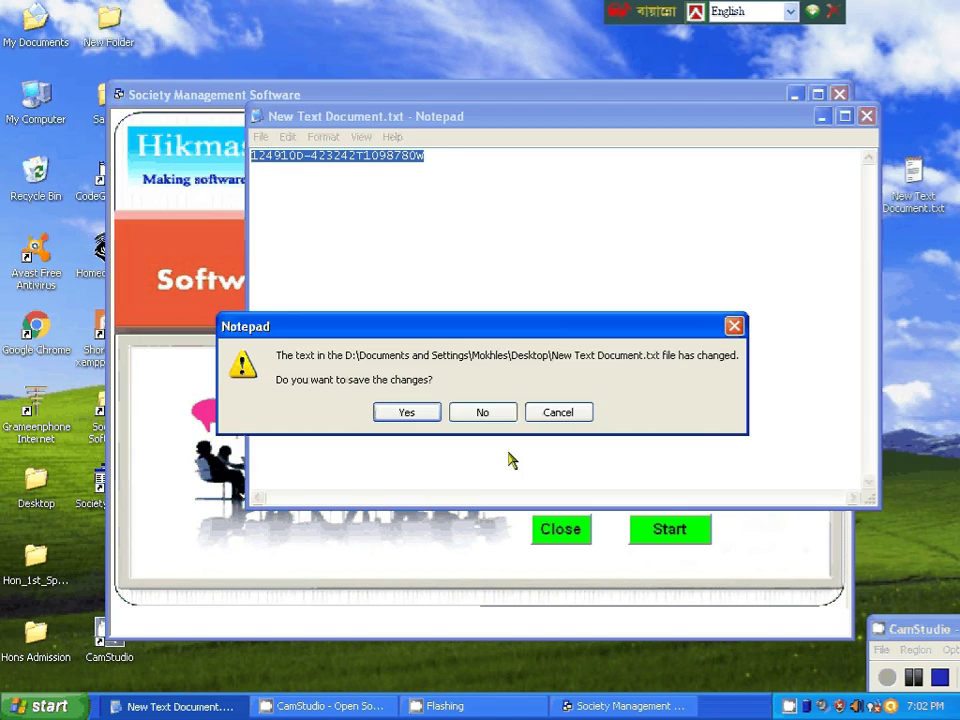
left_click(483, 413)
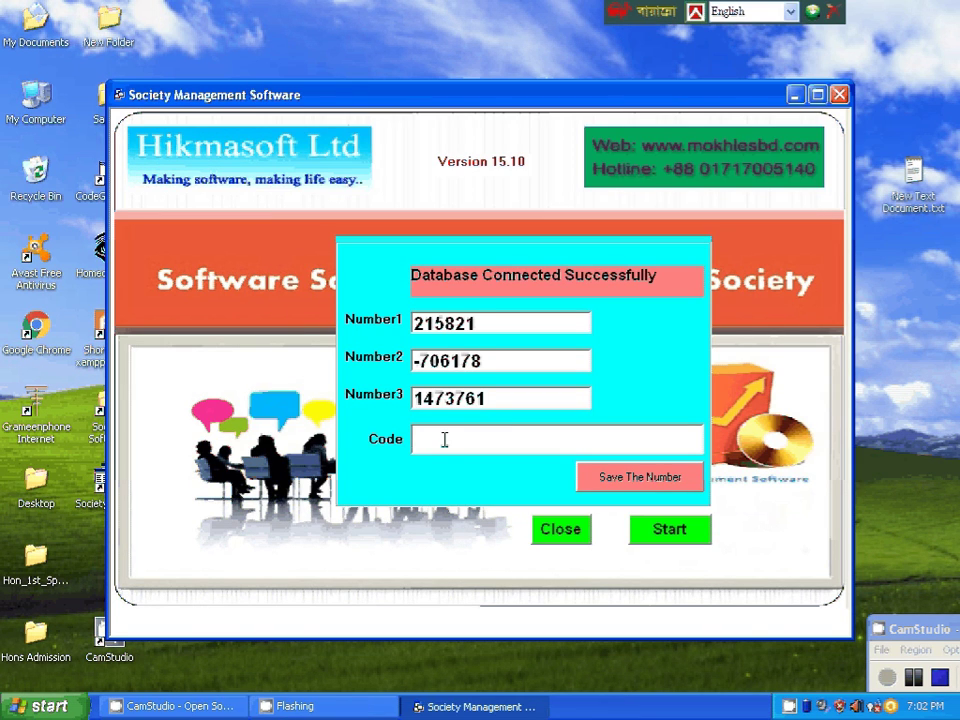
Step: Paste the serial code into the Code field, save the number, and start the program
key("ctrl+v")
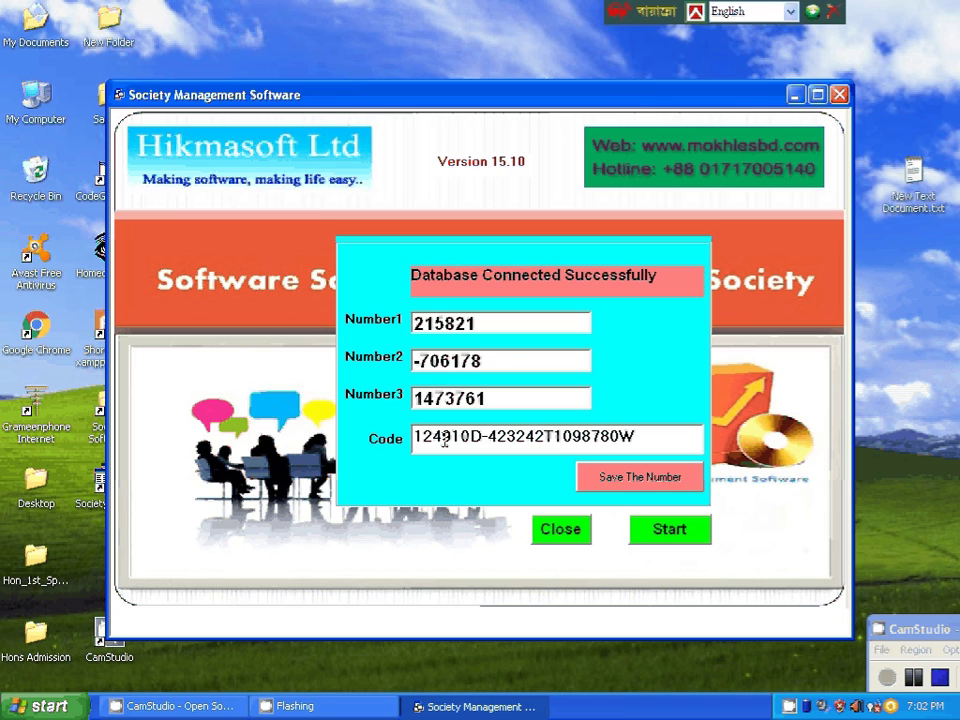
left_click(654, 485)
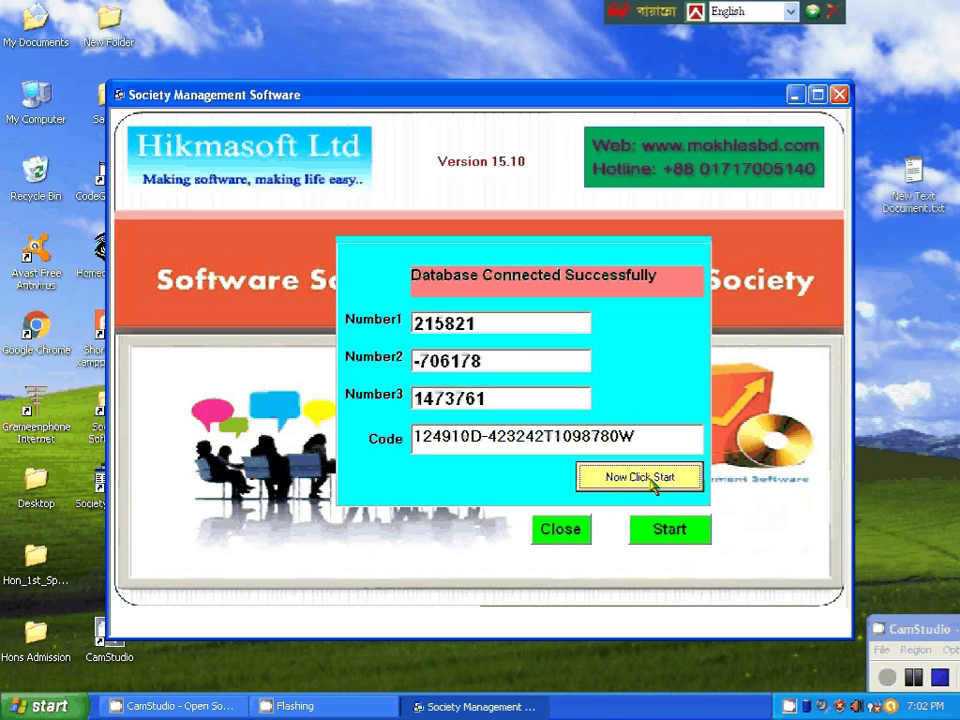
left_click(672, 532)
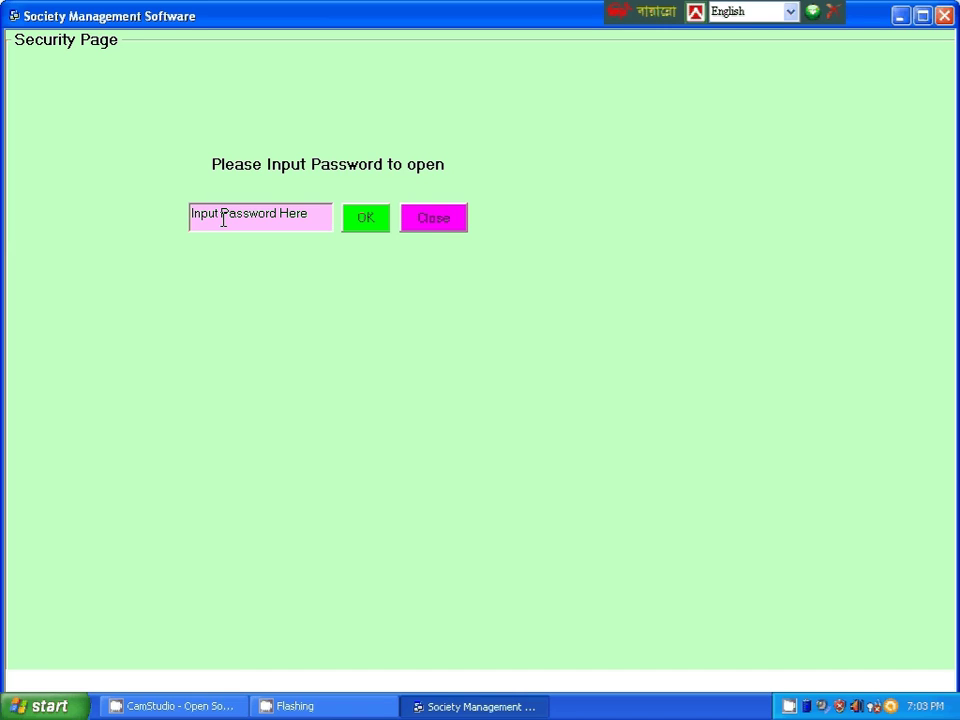
Step: Type the program password on the Security Page and confirm with OK
left_click(223, 220)
type("*****")
left_click(366, 219)
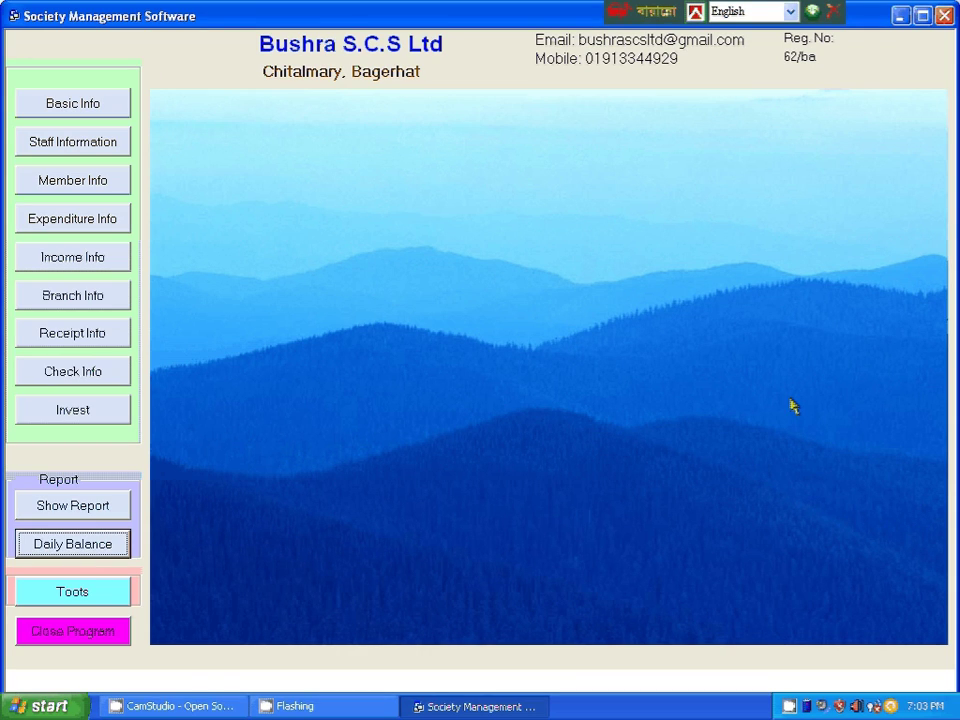
Step: Choose Close Program in the Society Management Software main menu
left_click(88, 643)
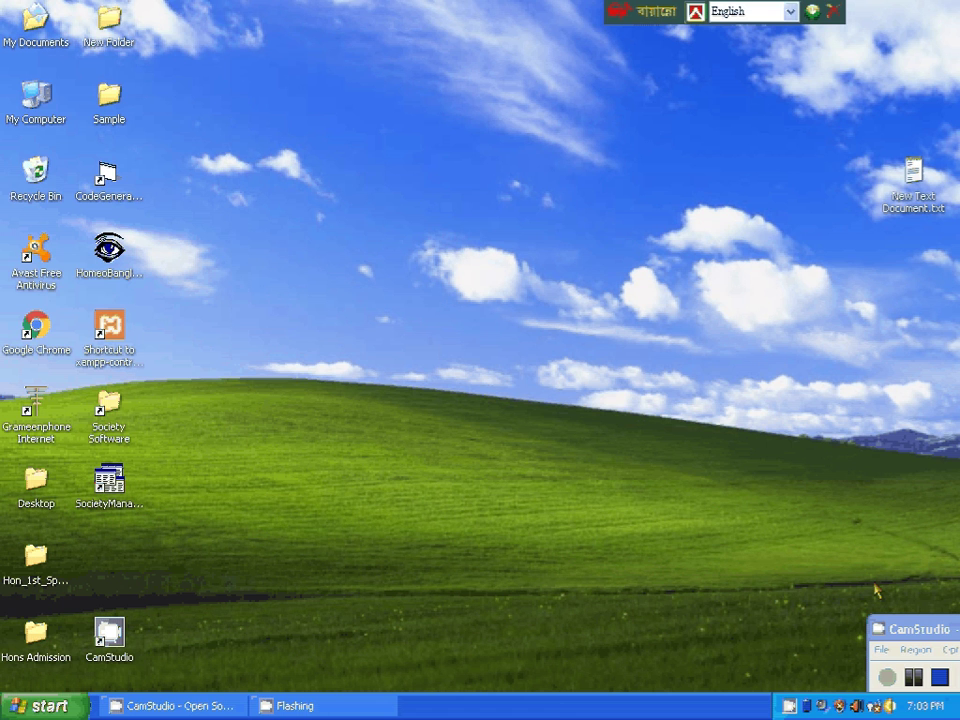